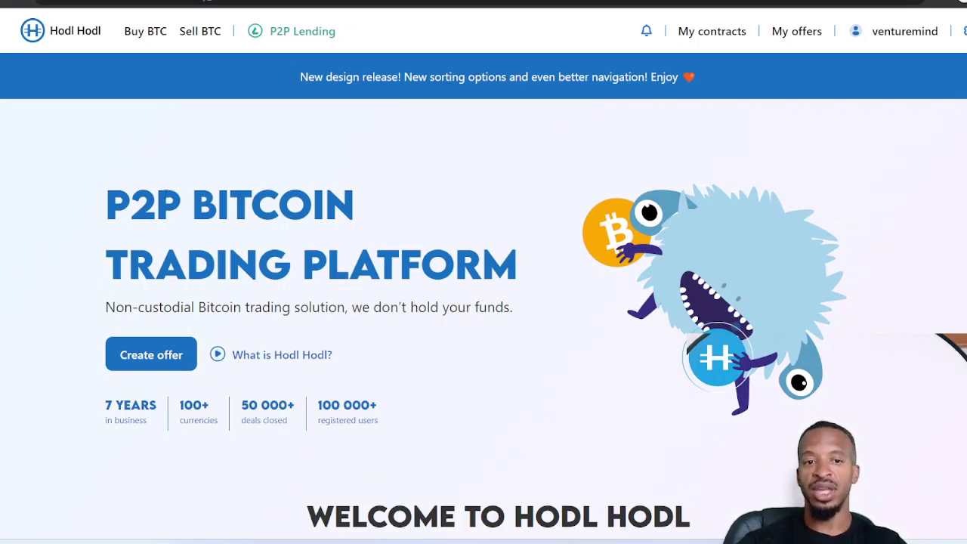
Step: Open the new offer form and view the exchange options for a sell BTC offer, ending on the buy BTC form
{"action": "left_click", "coordinate": [160, 361]}
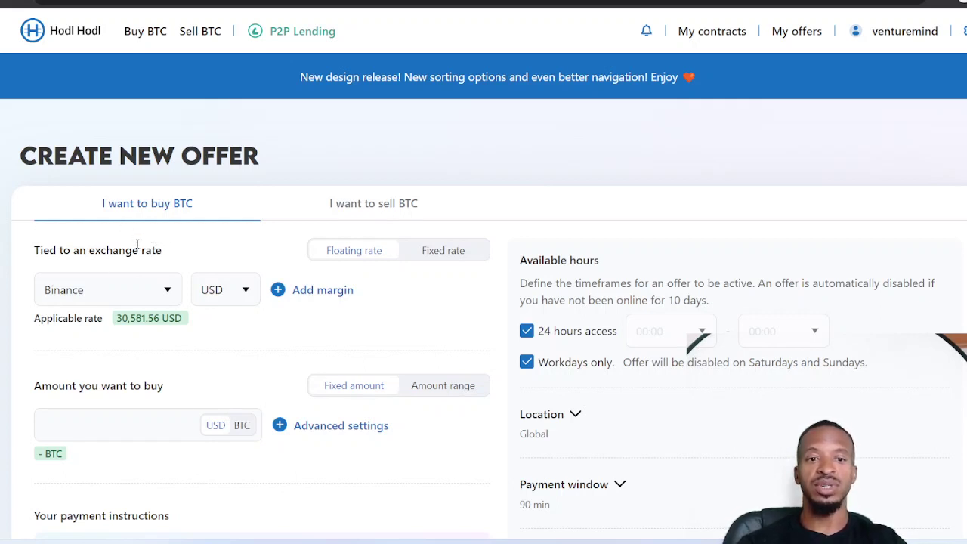
{"action": "left_click", "coordinate": [398, 214]}
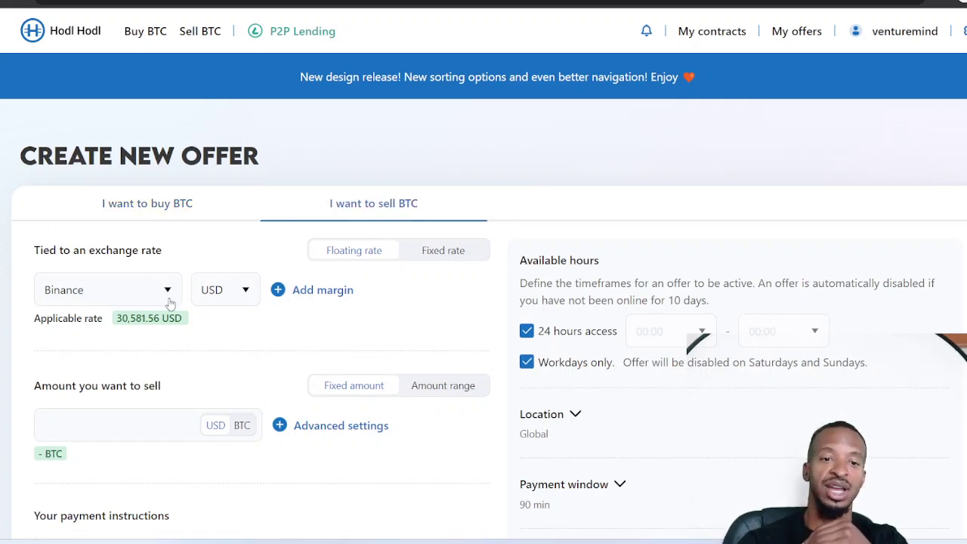
{"action": "left_click", "coordinate": [168, 291]}
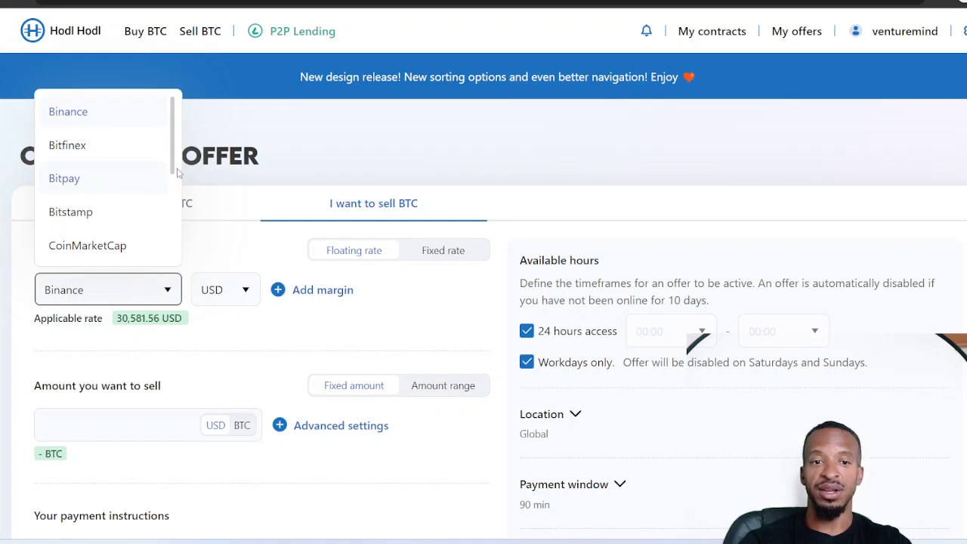
{"action": "left_click", "coordinate": [212, 211]}
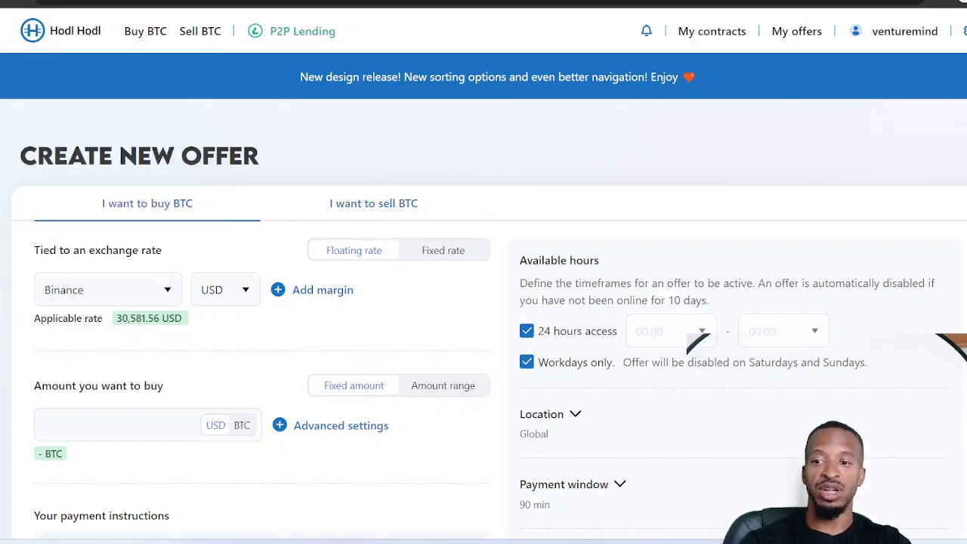
Step: Examine the sell BTC offer form from exchange rate and amount to payment instructions and creation options, ending on the buy BTC form
{"action": "scroll", "coordinate": [416, 378], "scroll_direction": "down", "scroll_amount": 2}
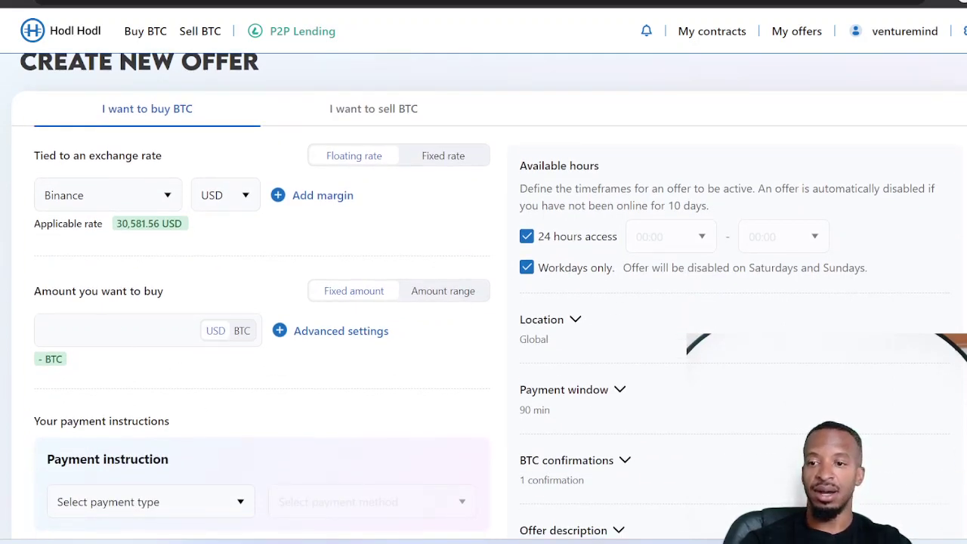
{"action": "left_click", "coordinate": [402, 99]}
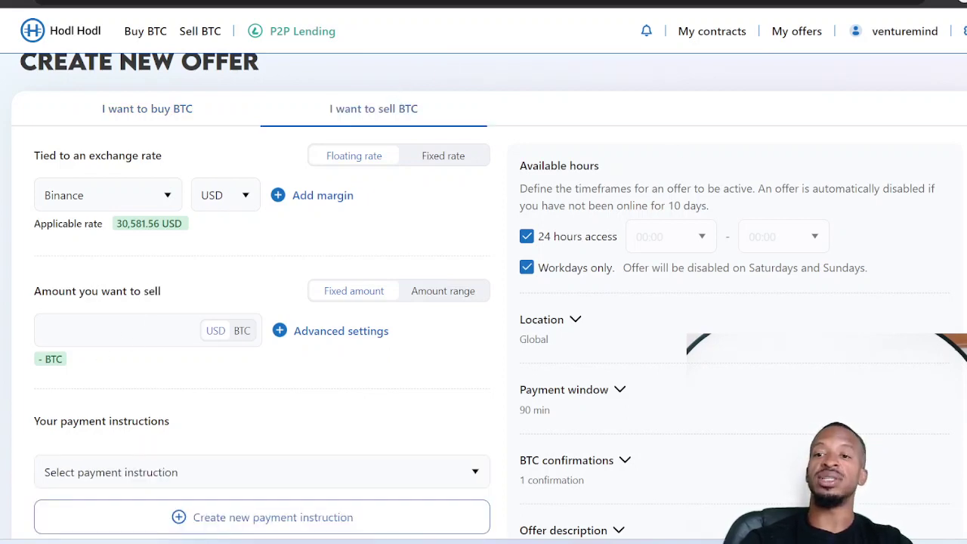
{"action": "scroll", "coordinate": [490, 296], "scroll_direction": "down", "scroll_amount": 1}
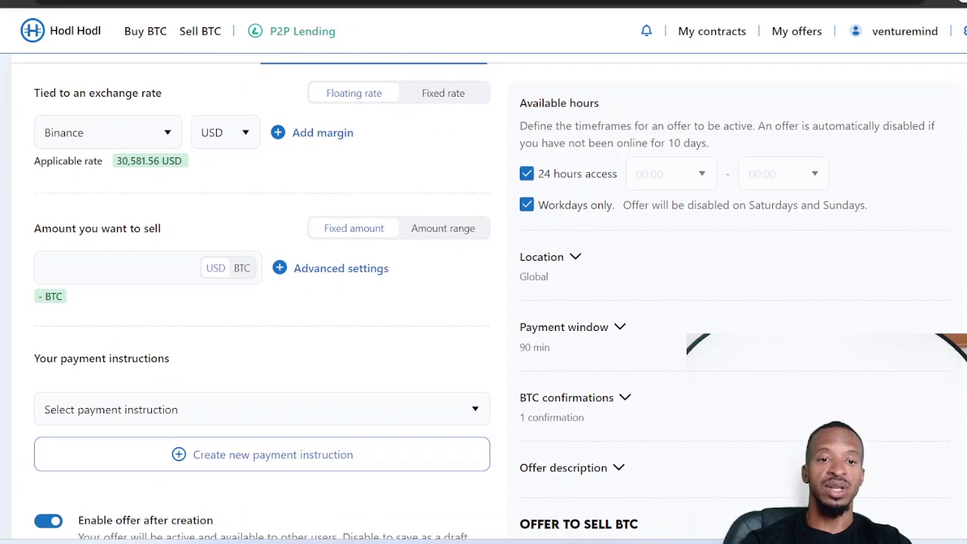
{"action": "scroll", "coordinate": [511, 253], "scroll_direction": "down", "scroll_amount": 1}
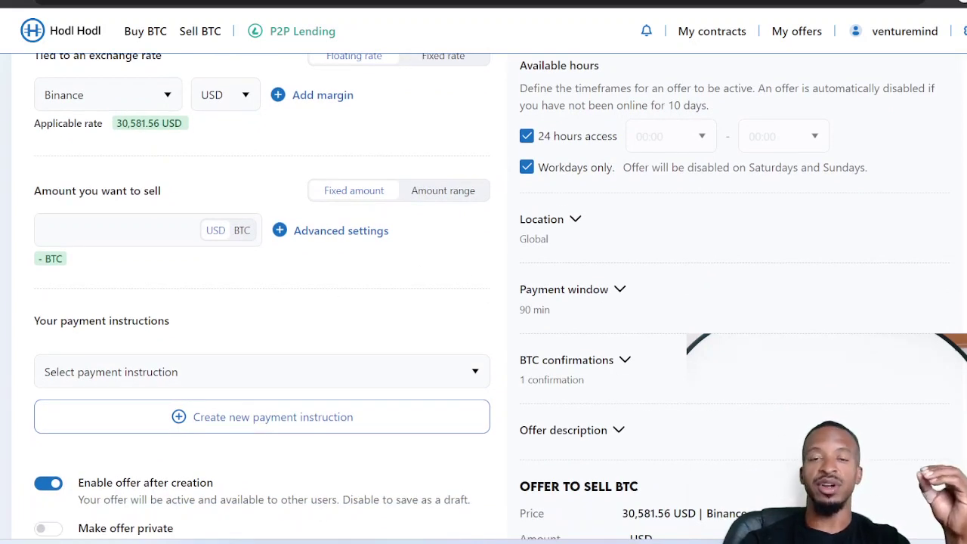
{"action": "scroll", "coordinate": [500, 298], "scroll_direction": "up", "scroll_amount": 1}
{"action": "scroll", "coordinate": [483, 302], "scroll_direction": "up", "scroll_amount": 1}
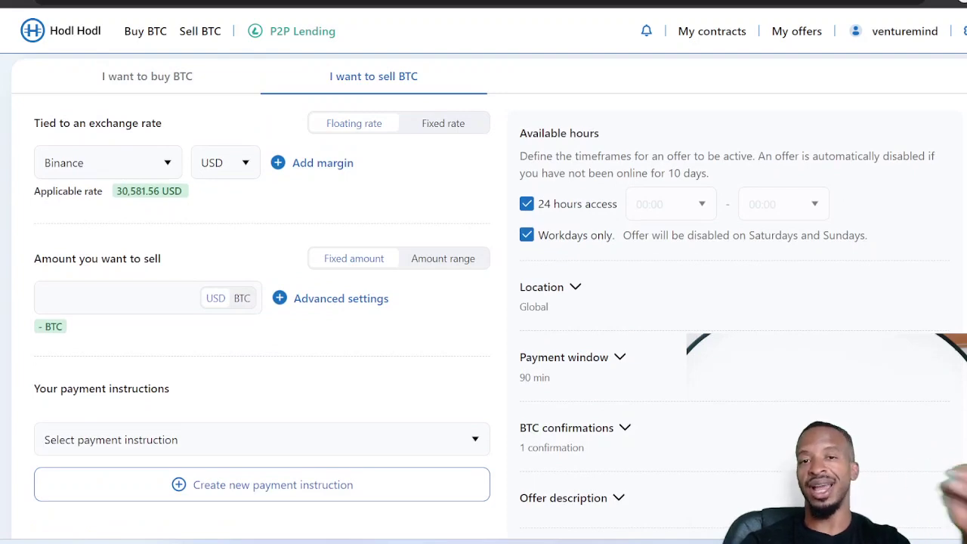
{"action": "scroll", "coordinate": [484, 303], "scroll_direction": "down", "scroll_amount": 3}
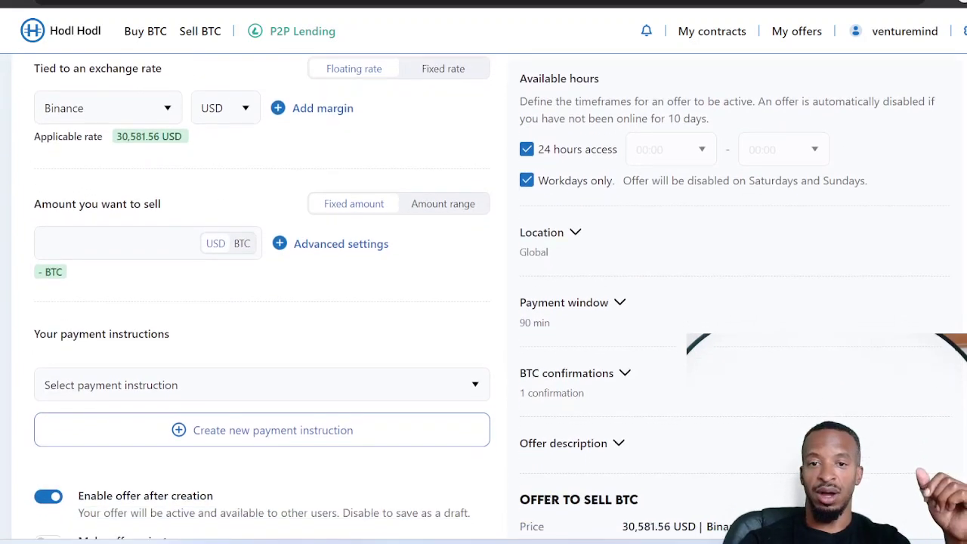
{"action": "scroll", "coordinate": [637, 261], "scroll_direction": "down", "scroll_amount": 3}
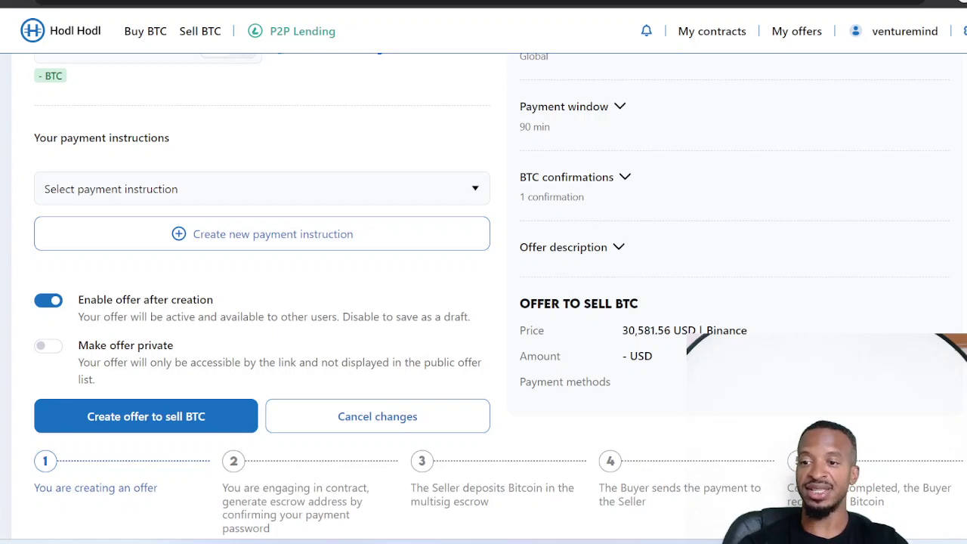
{"action": "scroll", "coordinate": [669, 249], "scroll_direction": "up", "scroll_amount": 4}
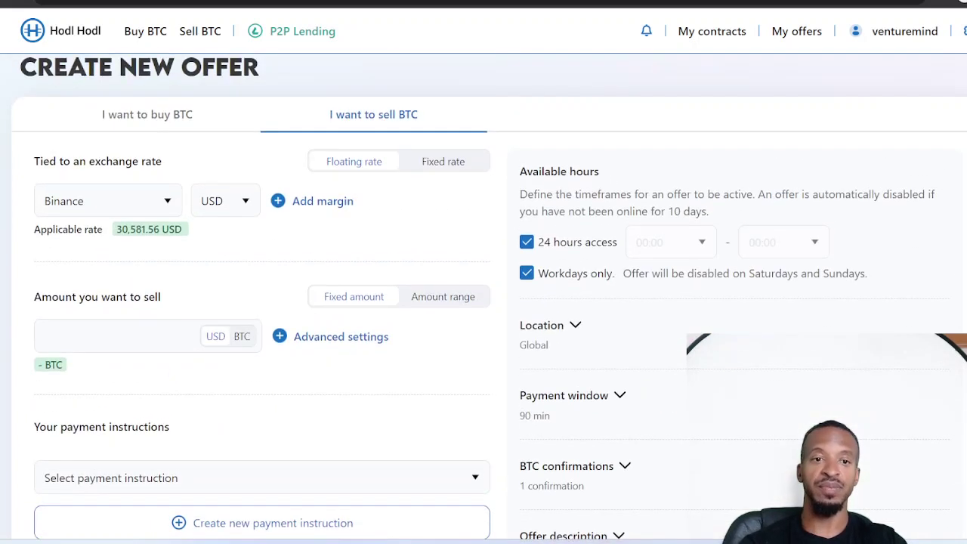
{"action": "left_click", "coordinate": [137, 114]}
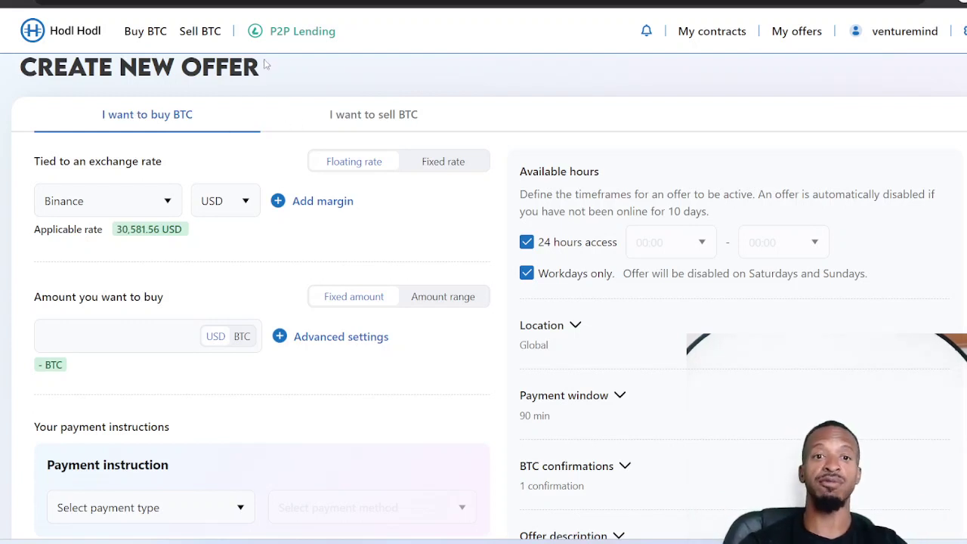
Step: Browse the buy Bitcoin listings, examining the sellers, prices, limits and payment methods
{"action": "left_click", "coordinate": [131, 38]}
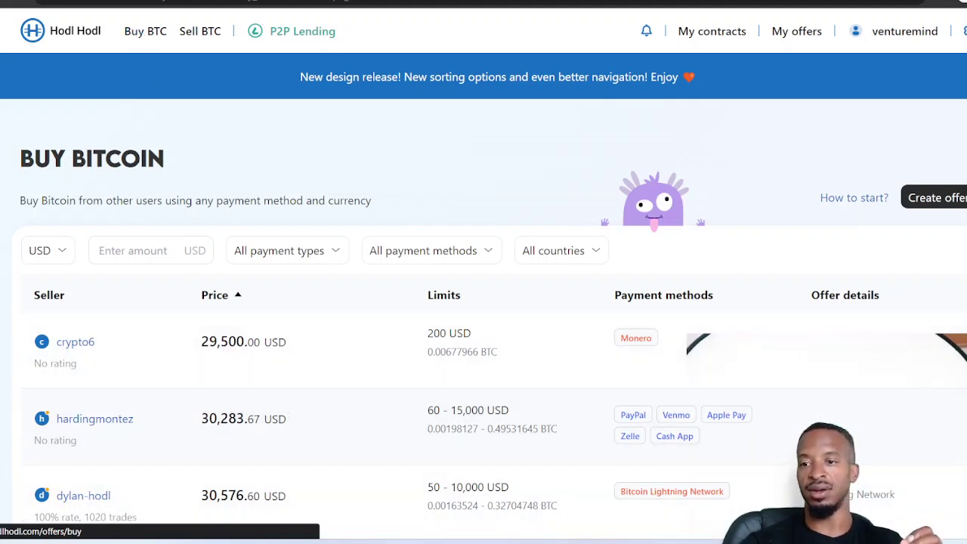
{"action": "scroll", "coordinate": [483, 302], "scroll_direction": "down", "scroll_amount": 3}
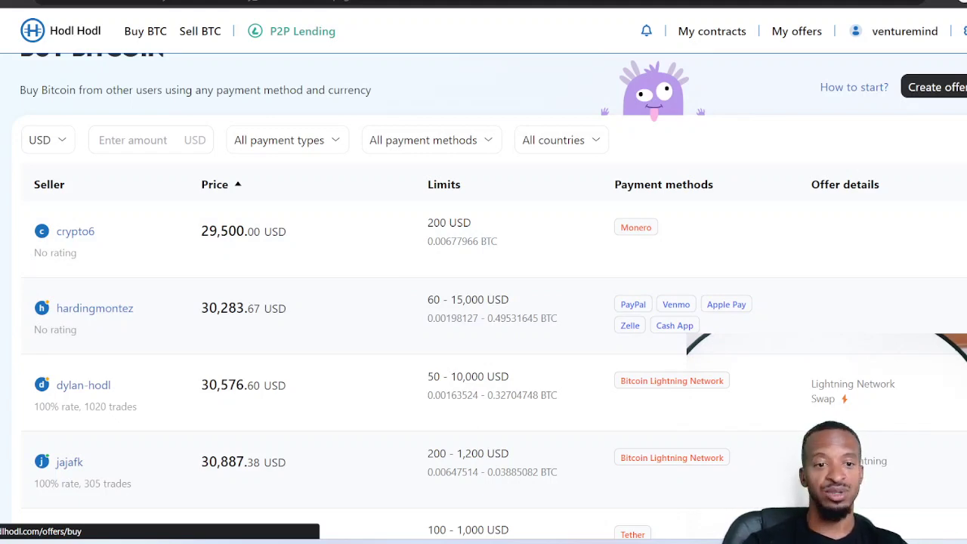
{"action": "scroll", "coordinate": [484, 302], "scroll_direction": "down", "scroll_amount": 3}
{"action": "scroll", "coordinate": [484, 302], "scroll_direction": "down", "scroll_amount": 3}
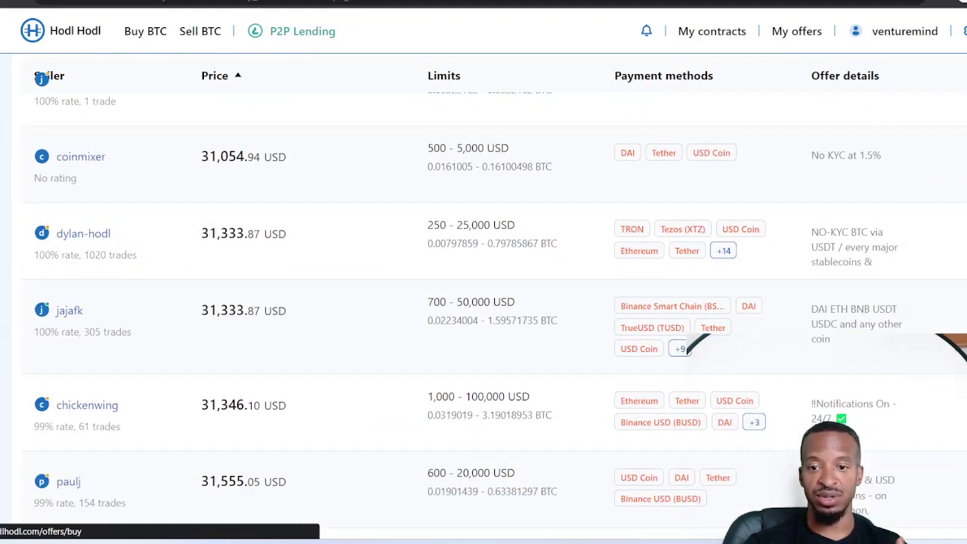
{"action": "left_click", "coordinate": [145, 31]}
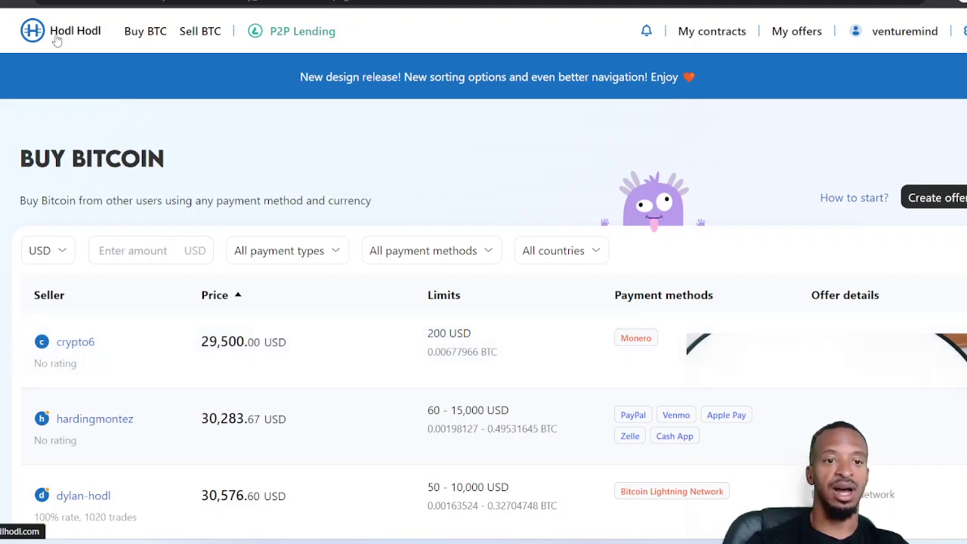
Step: Return to the home page and read the privacy features and the Getting Started steps
{"action": "left_click", "coordinate": [57, 38]}
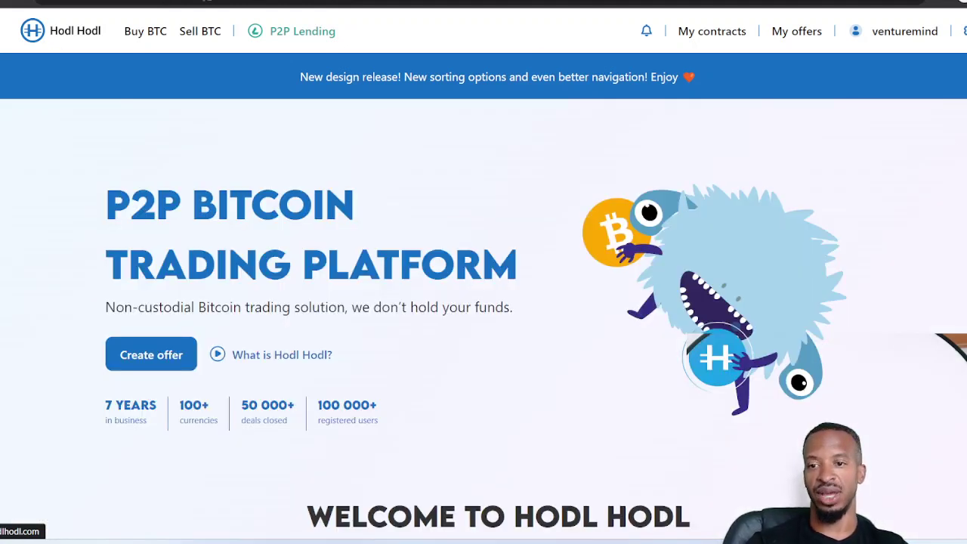
{"action": "scroll", "coordinate": [484, 302], "scroll_direction": "down", "scroll_amount": 6}
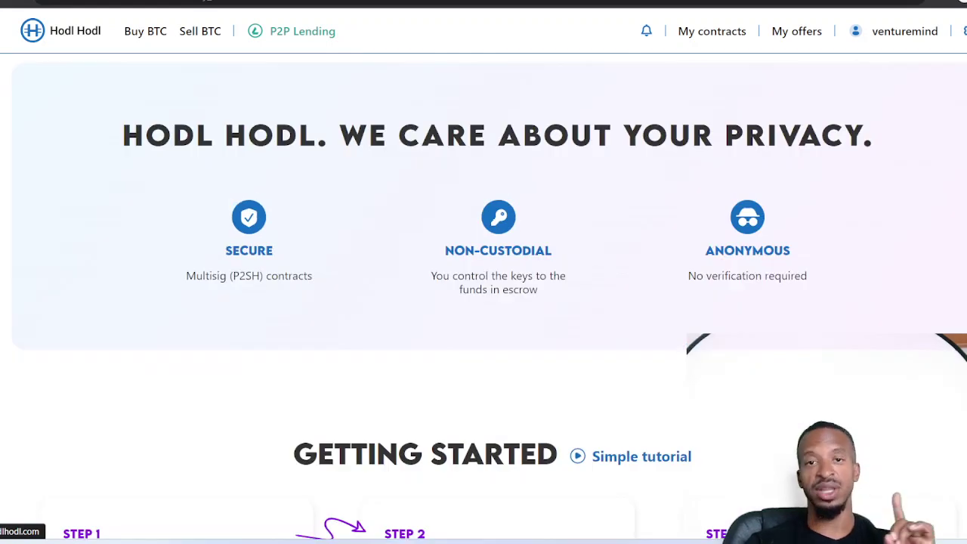
{"action": "scroll", "coordinate": [483, 302], "scroll_direction": "down", "scroll_amount": 4}
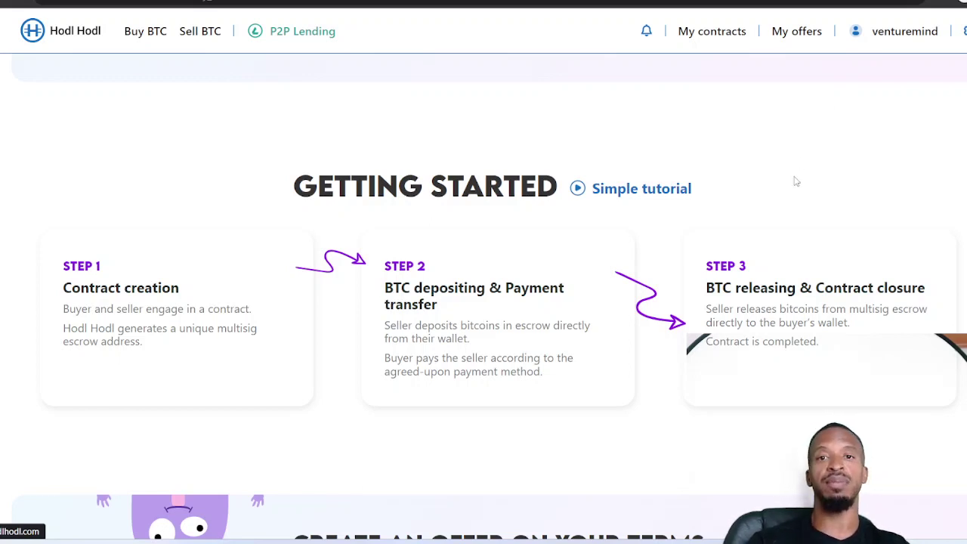
Step: Open the account's profile page and review its trading statistics, user info and reviews
{"action": "left_click", "coordinate": [895, 40]}
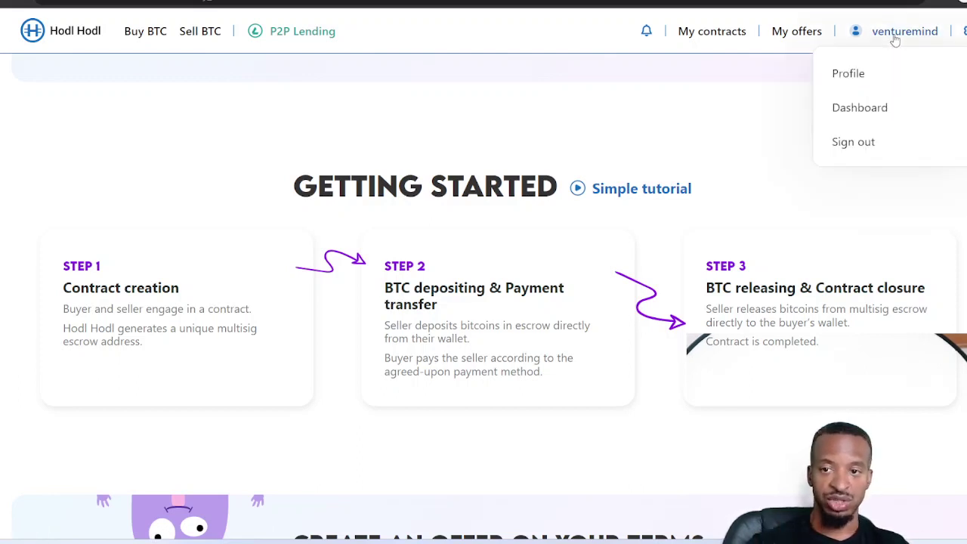
{"action": "left_click", "coordinate": [851, 73]}
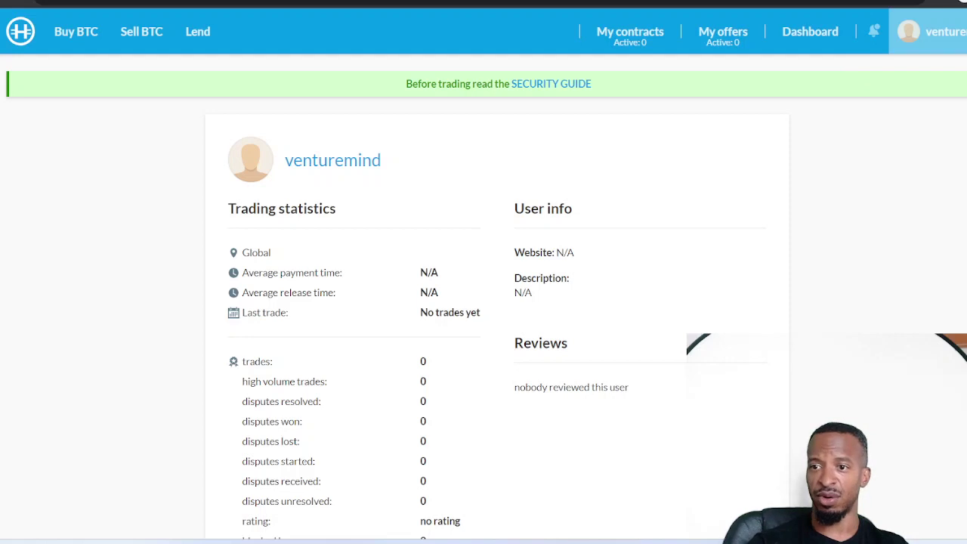
{"action": "scroll", "coordinate": [483, 290], "scroll_direction": "down", "scroll_amount": 2}
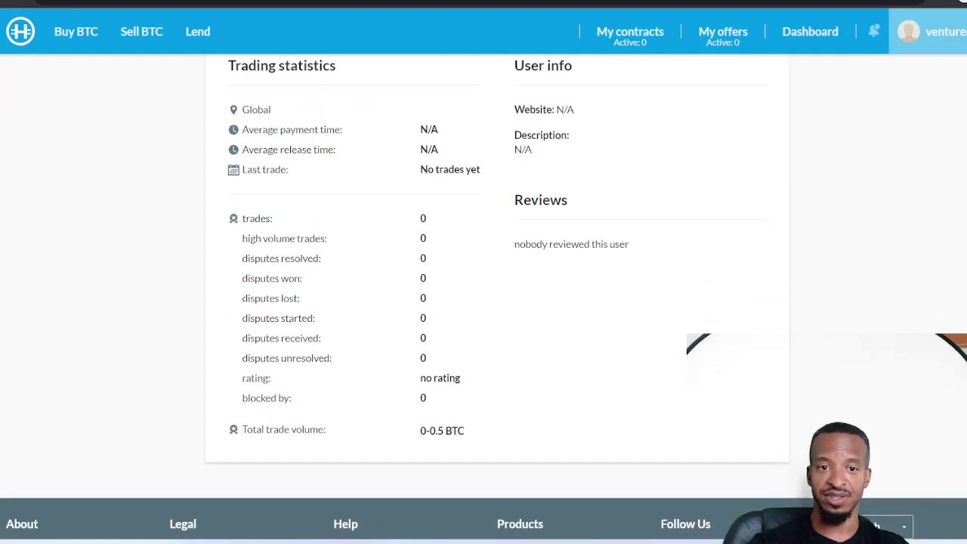
{"action": "scroll", "coordinate": [483, 290], "scroll_direction": "up", "scroll_amount": 1}
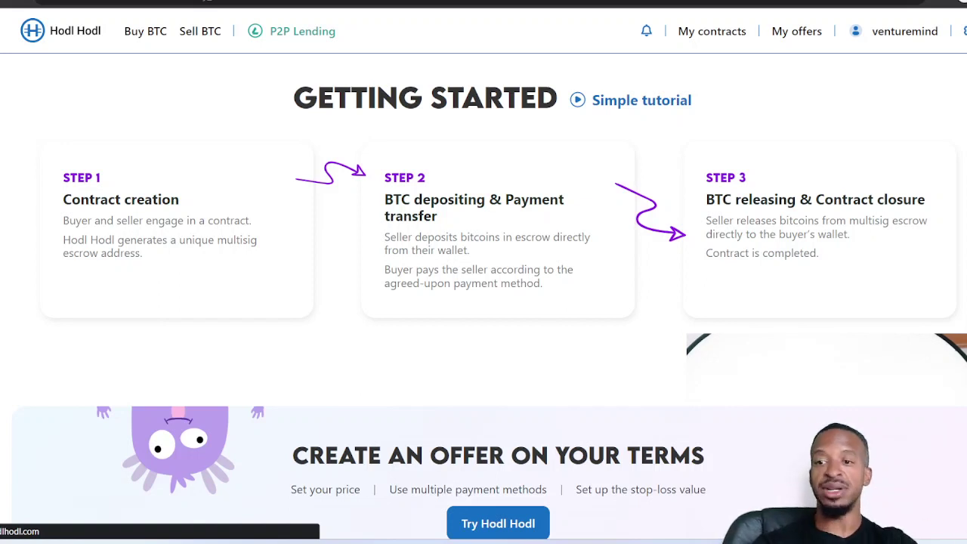
Step: Read the home page's Getting Started, offer creation and FAQ sections
{"action": "scroll", "coordinate": [484, 295], "scroll_direction": "down", "scroll_amount": 5}
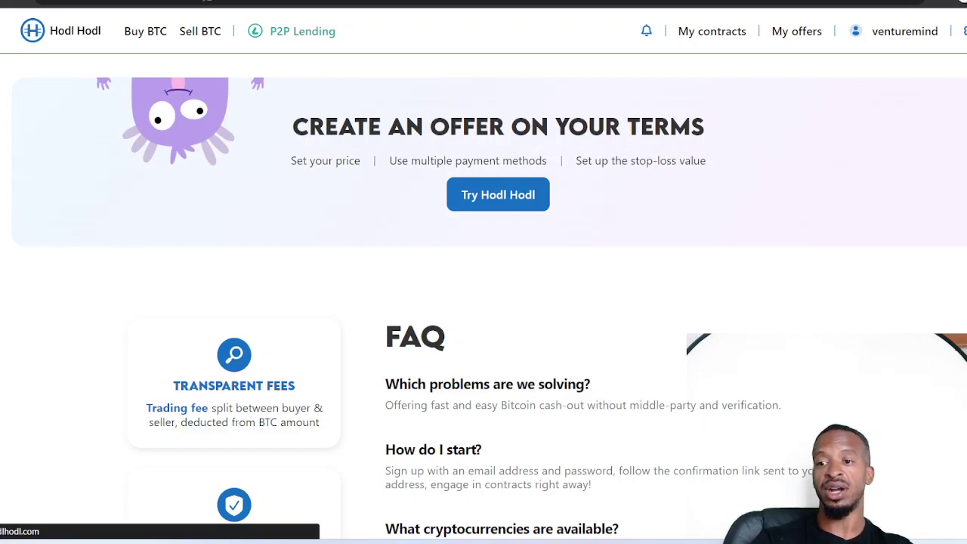
{"action": "scroll", "coordinate": [490, 308], "scroll_direction": "up", "scroll_amount": 4}
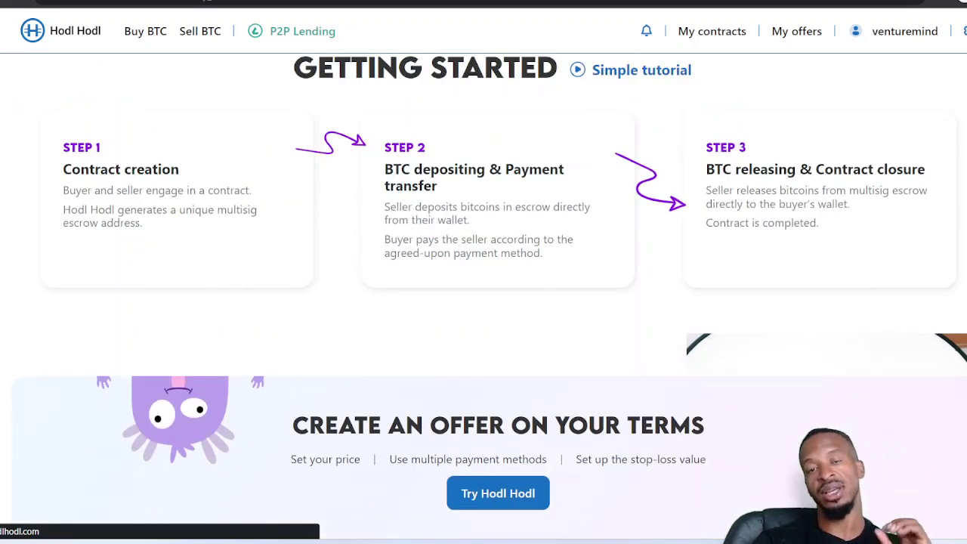
{"action": "scroll", "coordinate": [483, 302], "scroll_direction": "down", "scroll_amount": 3}
Step: From the buy Bitcoin listings, open the 29,500 USD offer paid with Monero and view its terms
{"action": "left_click", "coordinate": [145, 31]}
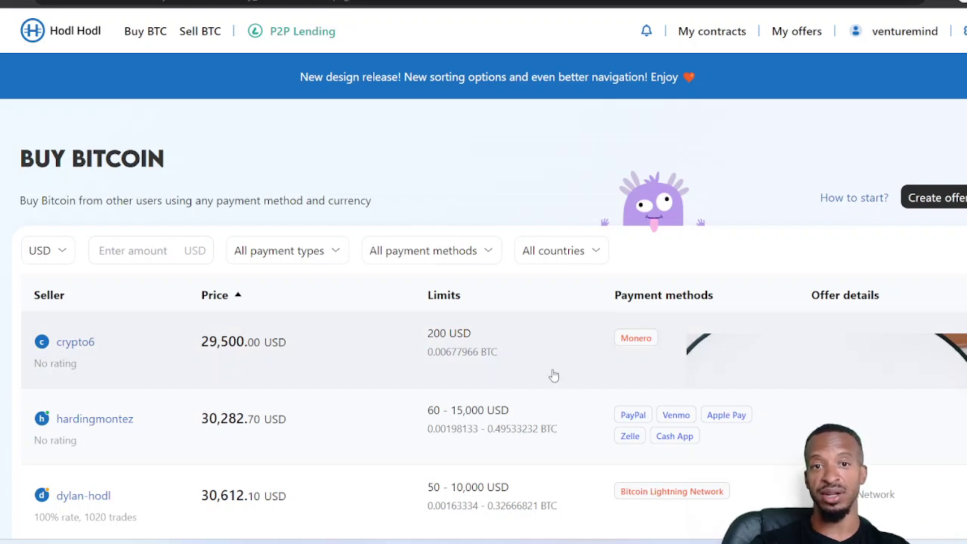
{"action": "left_click", "coordinate": [130, 365]}
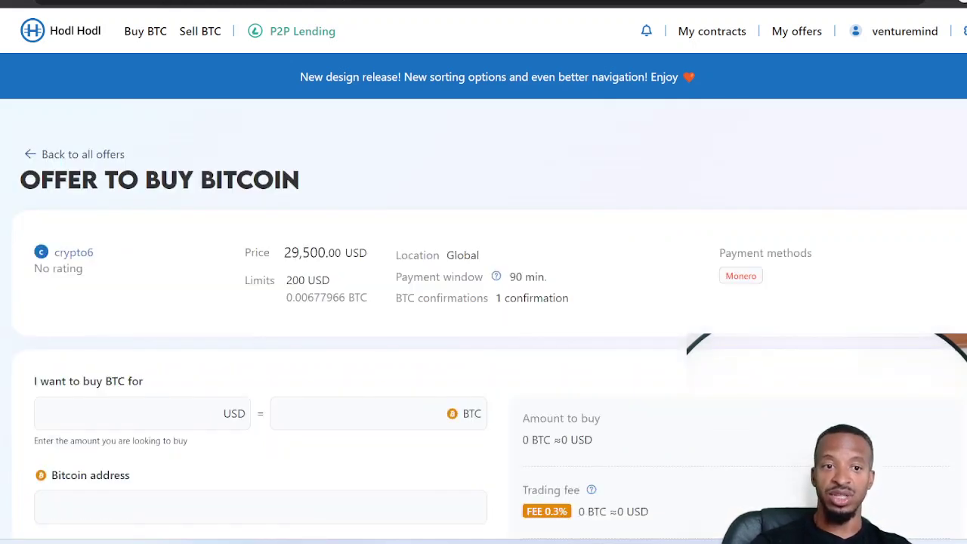
{"action": "scroll", "coordinate": [484, 296], "scroll_direction": "down", "scroll_amount": 1}
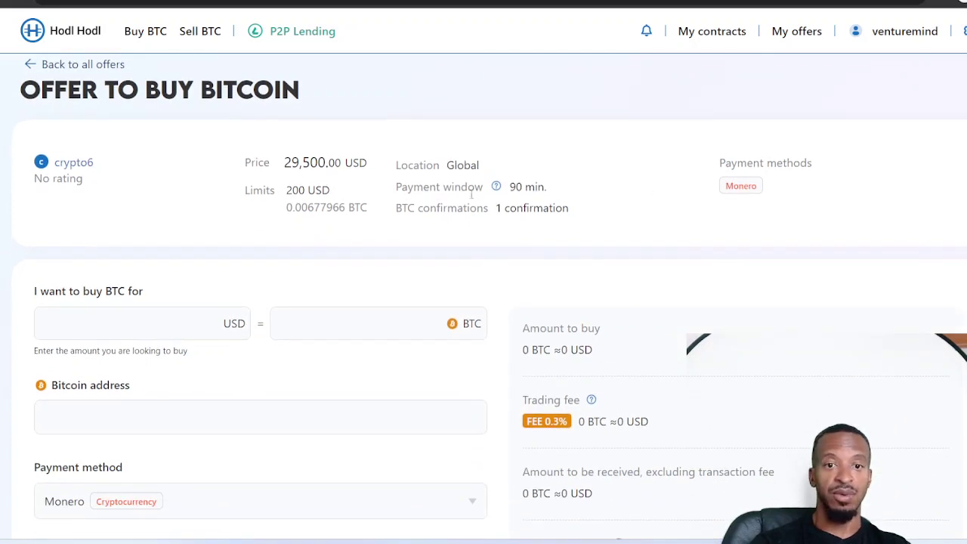
Step: Set the amount to buy in the Monero offer to 200 USD and review the fees and remaining fields
{"action": "left_click", "coordinate": [137, 329]}
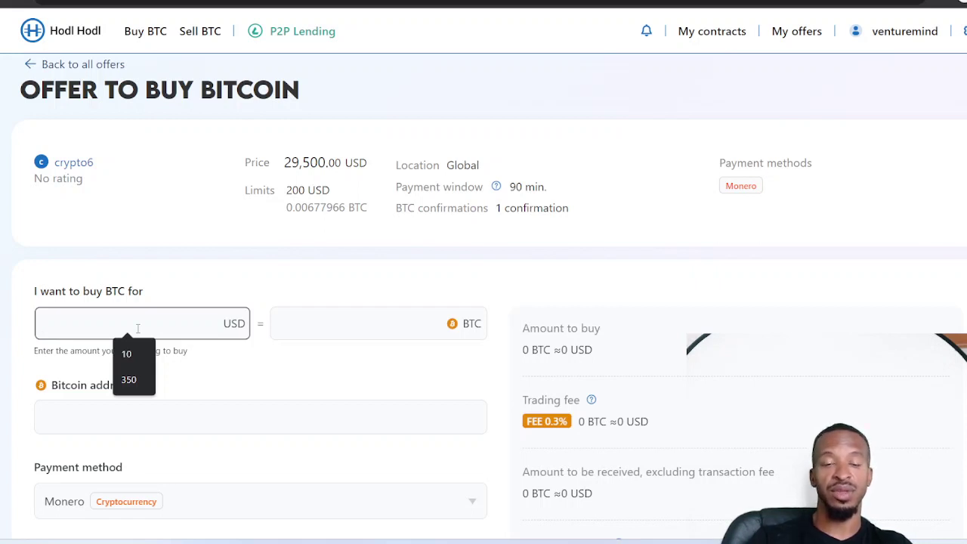
{"action": "type", "text": "200"}
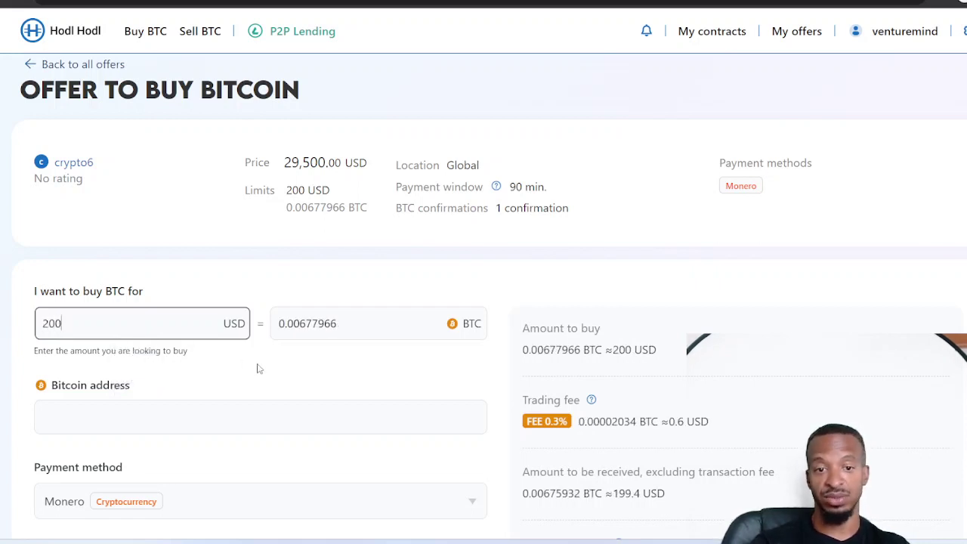
{"action": "left_click", "coordinate": [256, 368]}
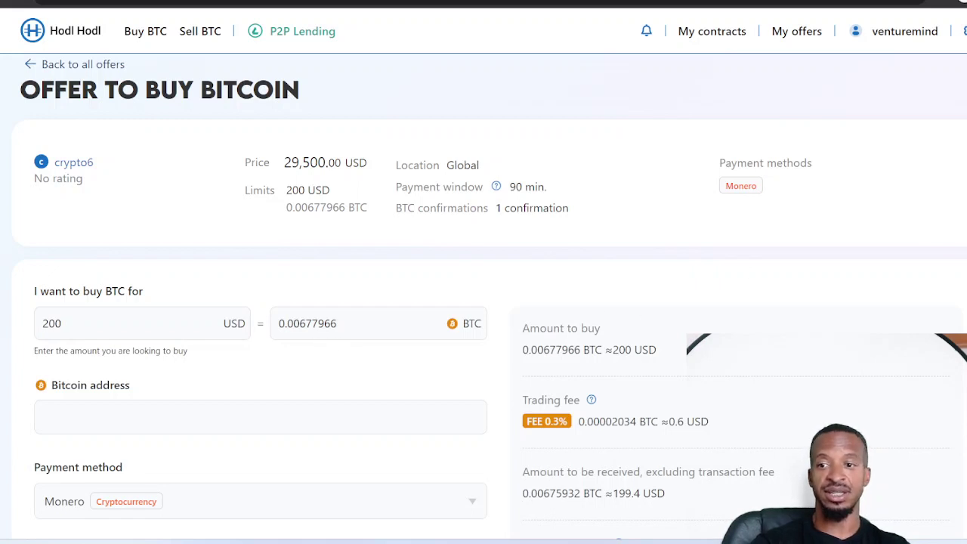
{"action": "scroll", "coordinate": [538, 239], "scroll_direction": "down", "scroll_amount": 2}
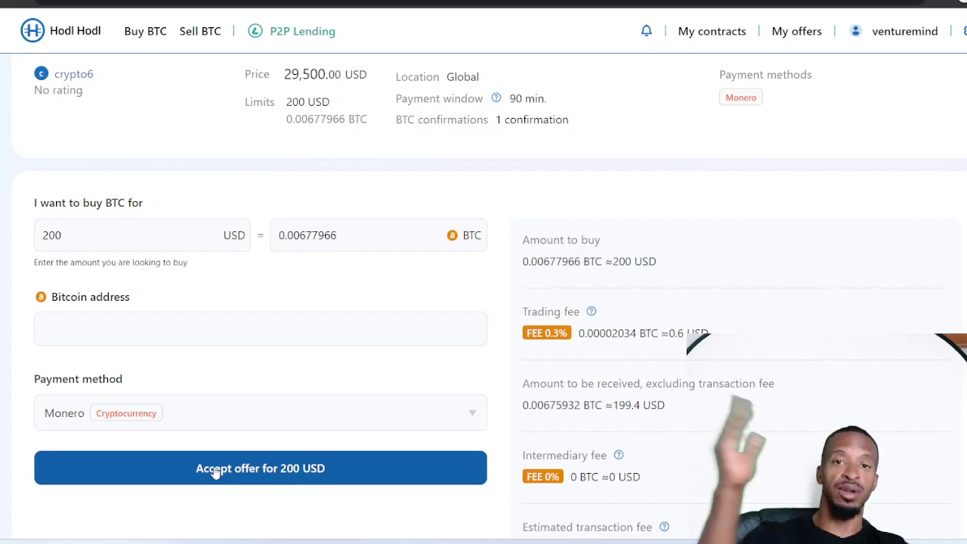
Step: Leave the offer without accepting it and go back to the Hodl Hodl home page
{"action": "left_click", "coordinate": [81, 35]}
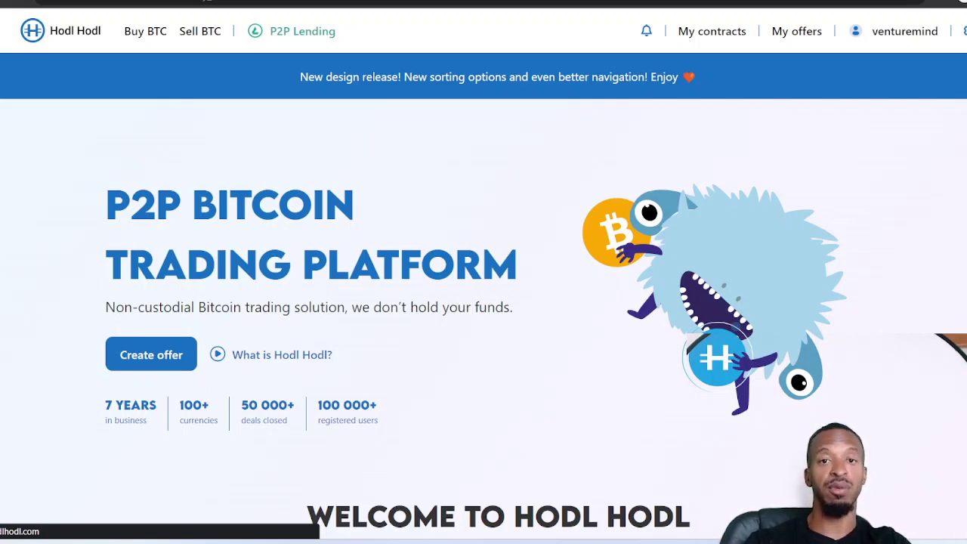
{"action": "scroll", "coordinate": [484, 302], "scroll_direction": "down", "scroll_amount": 3}
{"action": "scroll", "coordinate": [483, 302], "scroll_direction": "up", "scroll_amount": 3}
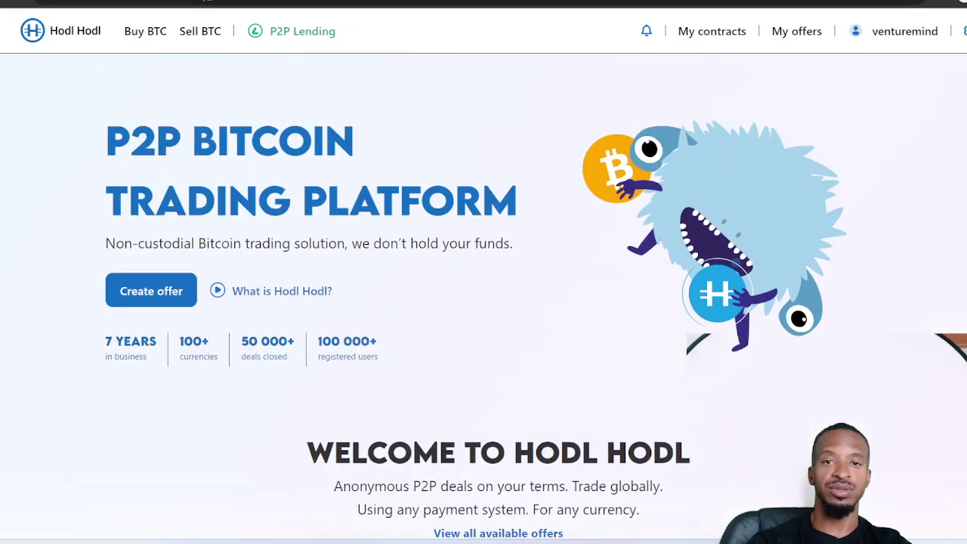